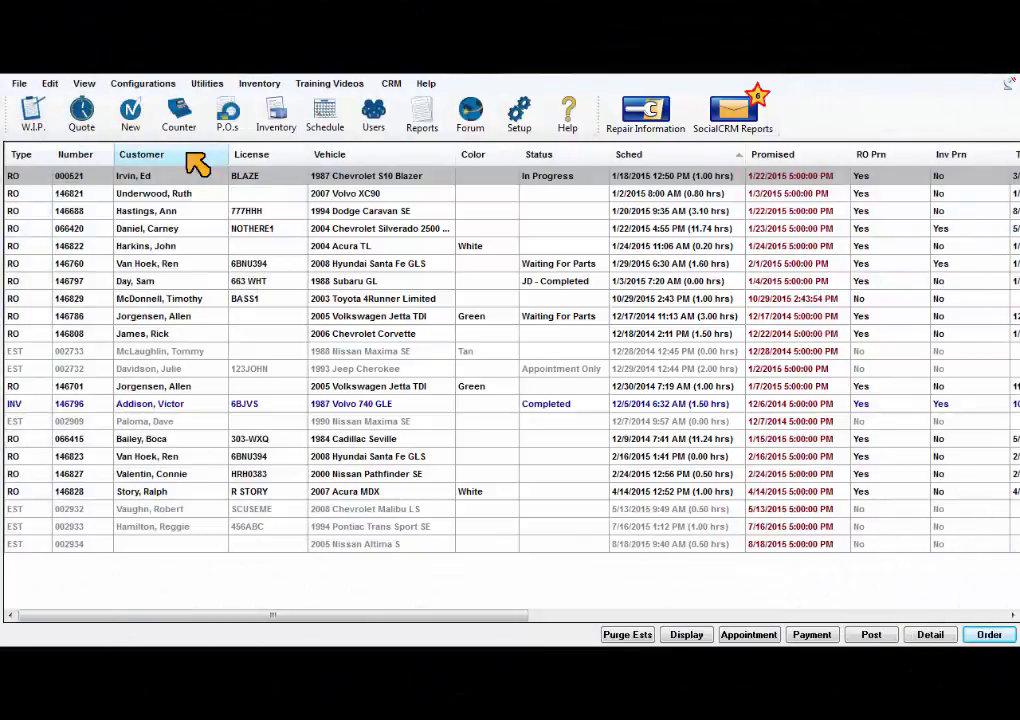
Step: Open Program Security setup from Configurations and confirm the master password
{"action": "left_click", "coordinate": [143, 84]}
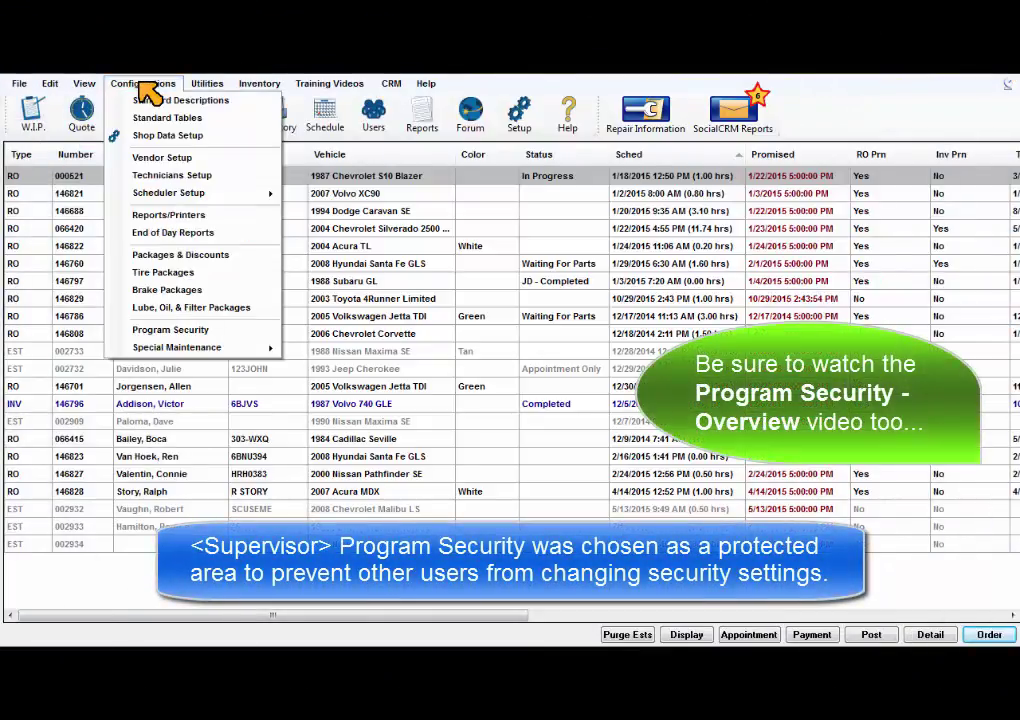
{"action": "left_click", "coordinate": [229, 344]}
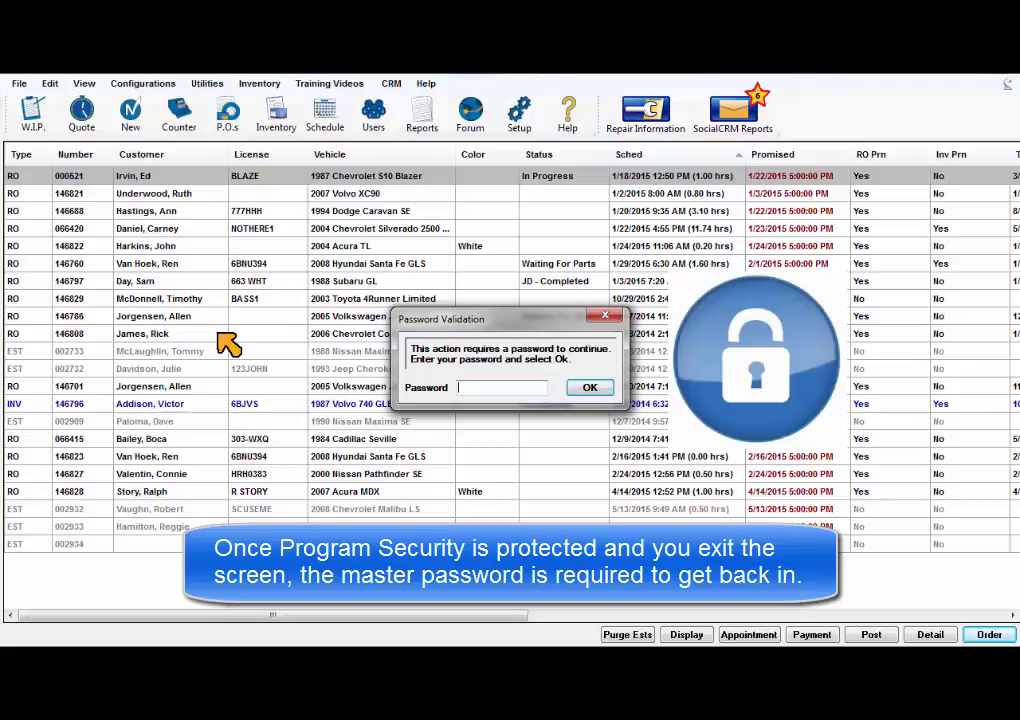
{"action": "type", "text": "p"}
{"action": "left_click", "coordinate": [586, 390]}
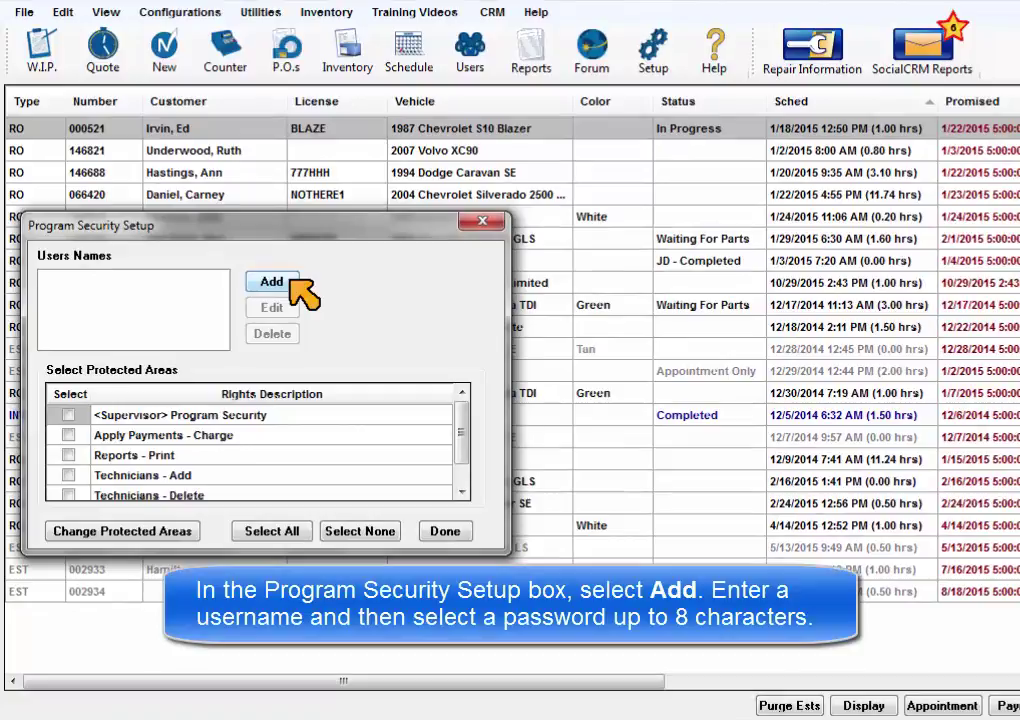
Step: Add two security users to the list, giving each its own password
{"action": "left_click", "coordinate": [295, 284]}
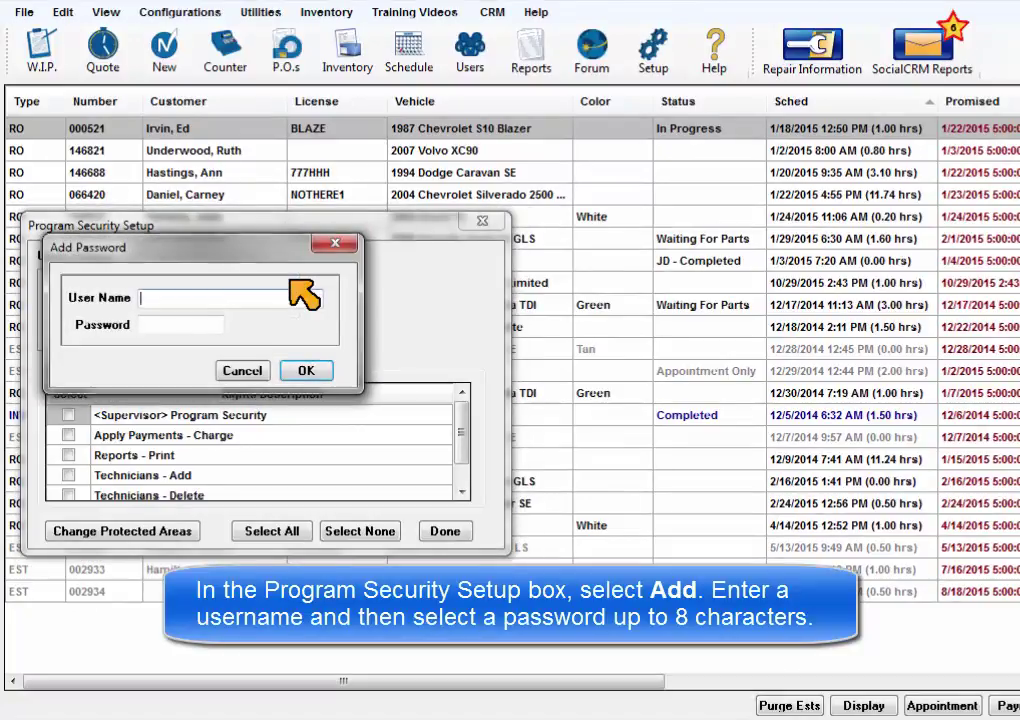
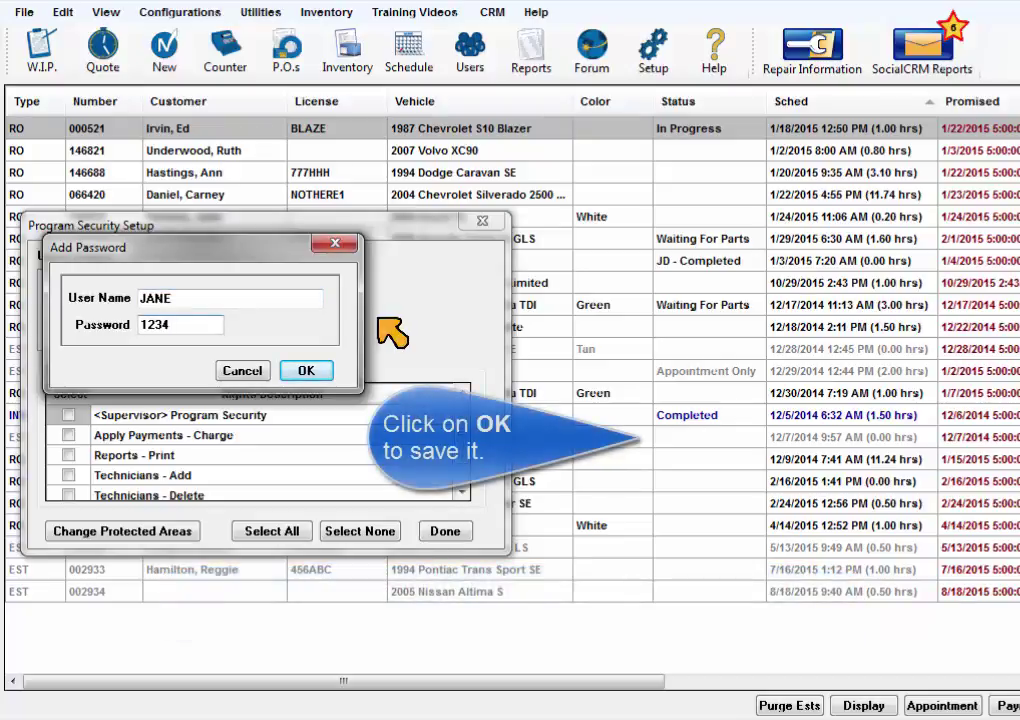
{"action": "left_click", "coordinate": [308, 370]}
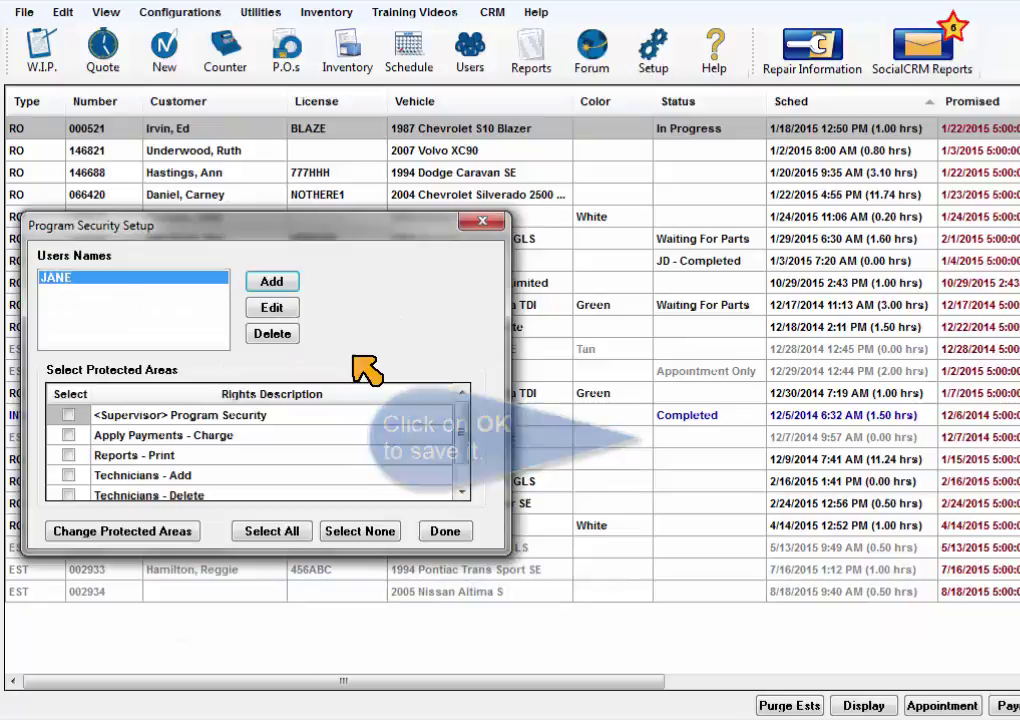
{"action": "left_click", "coordinate": [278, 283]}
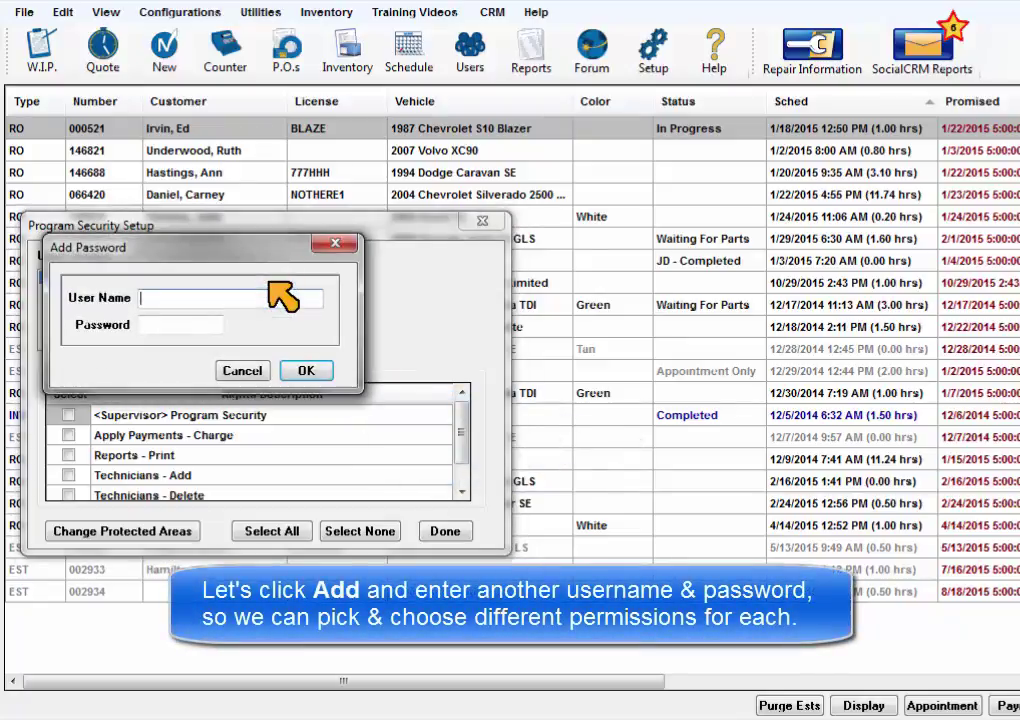
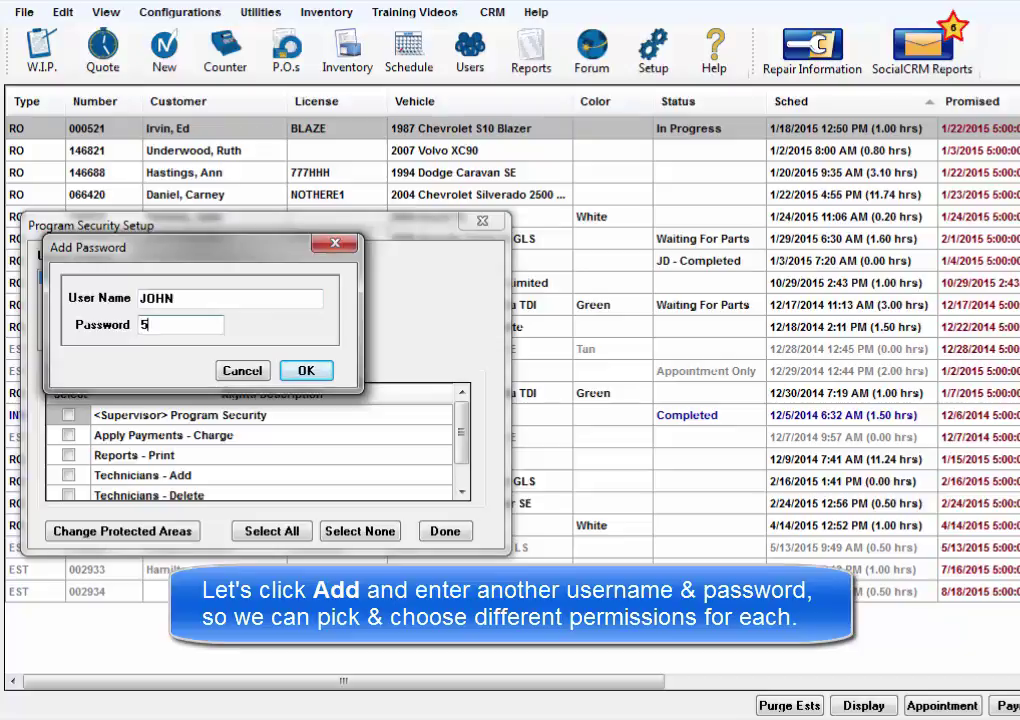
{"action": "left_click", "coordinate": [306, 370]}
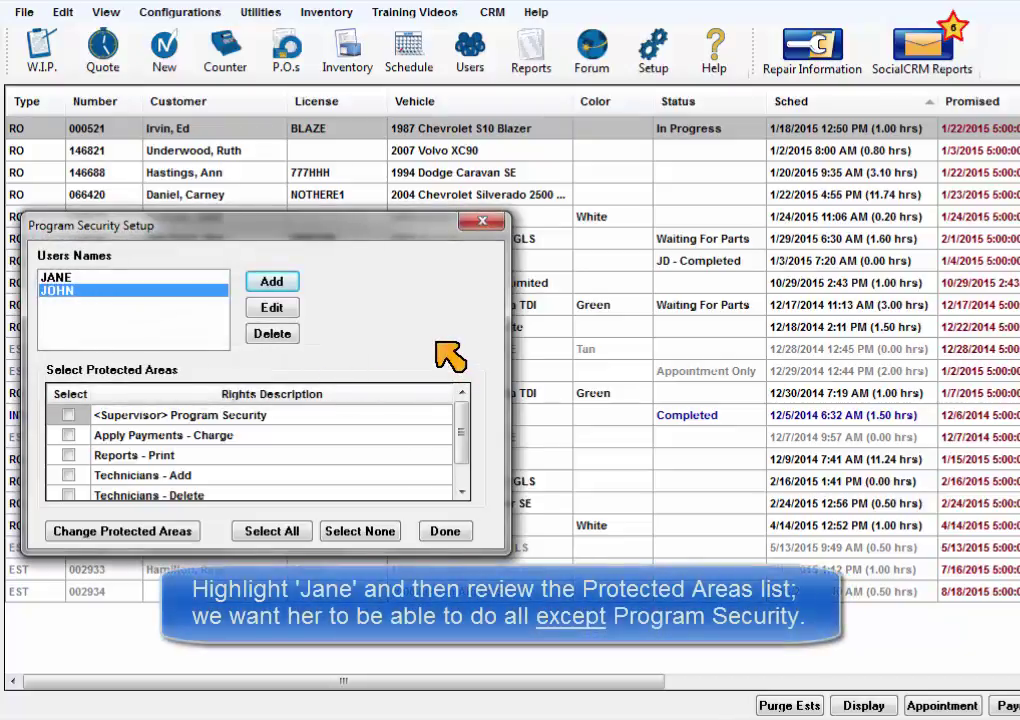
Step: Give the first user all areas except Program Security; the second only Apply Payments - Charge
{"action": "left_click", "coordinate": [166, 278]}
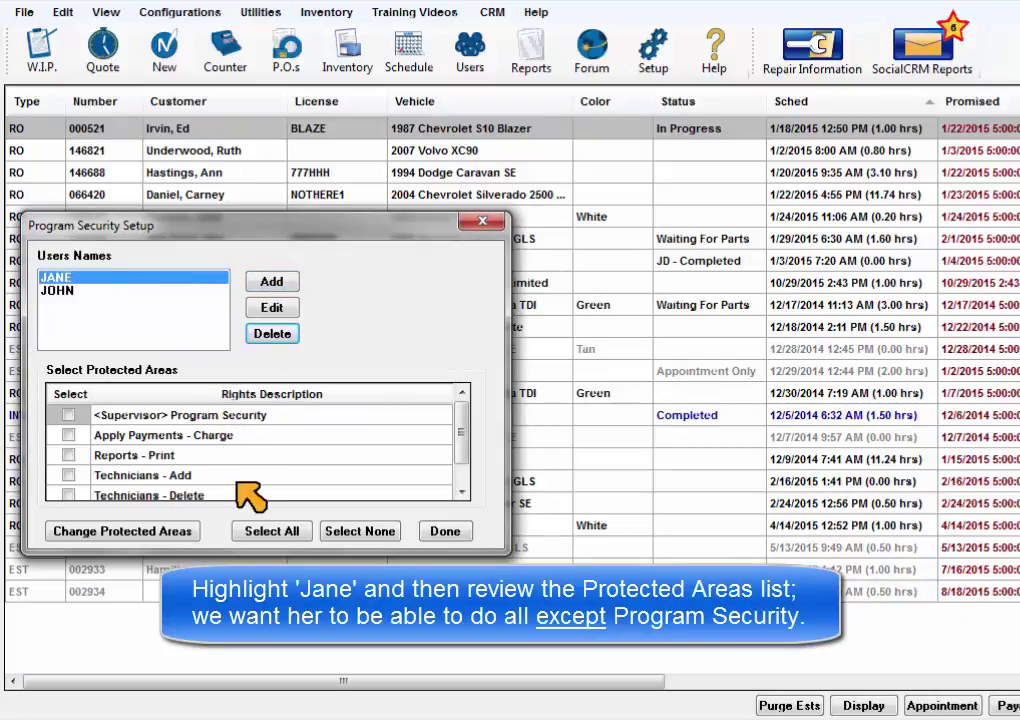
{"action": "left_click", "coordinate": [264, 530]}
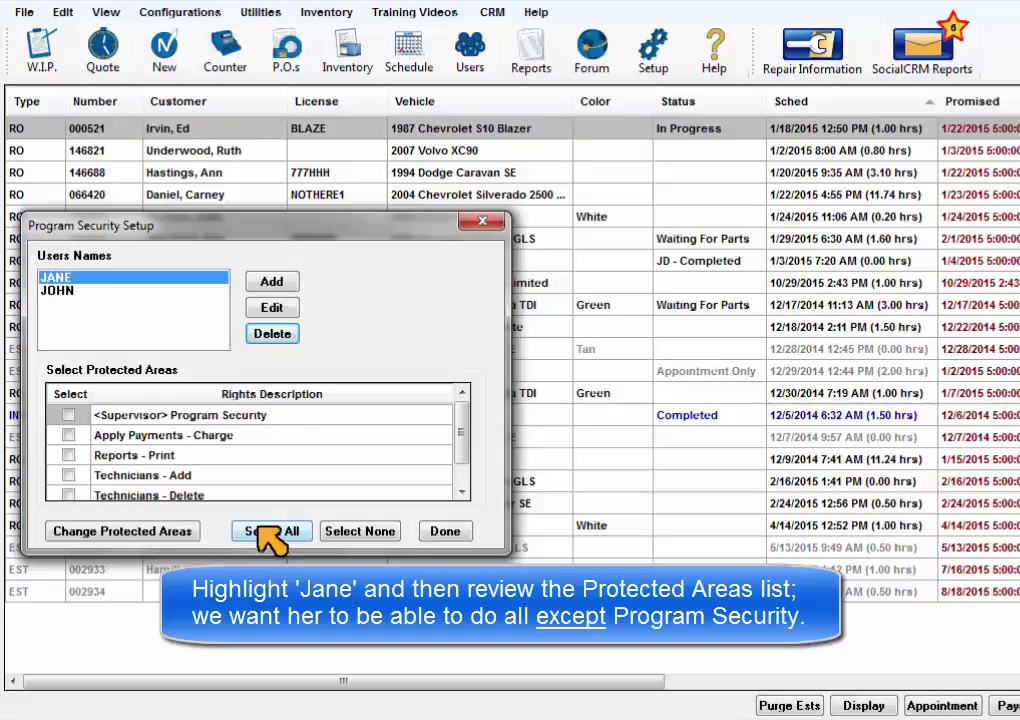
{"action": "left_click", "coordinate": [68, 414]}
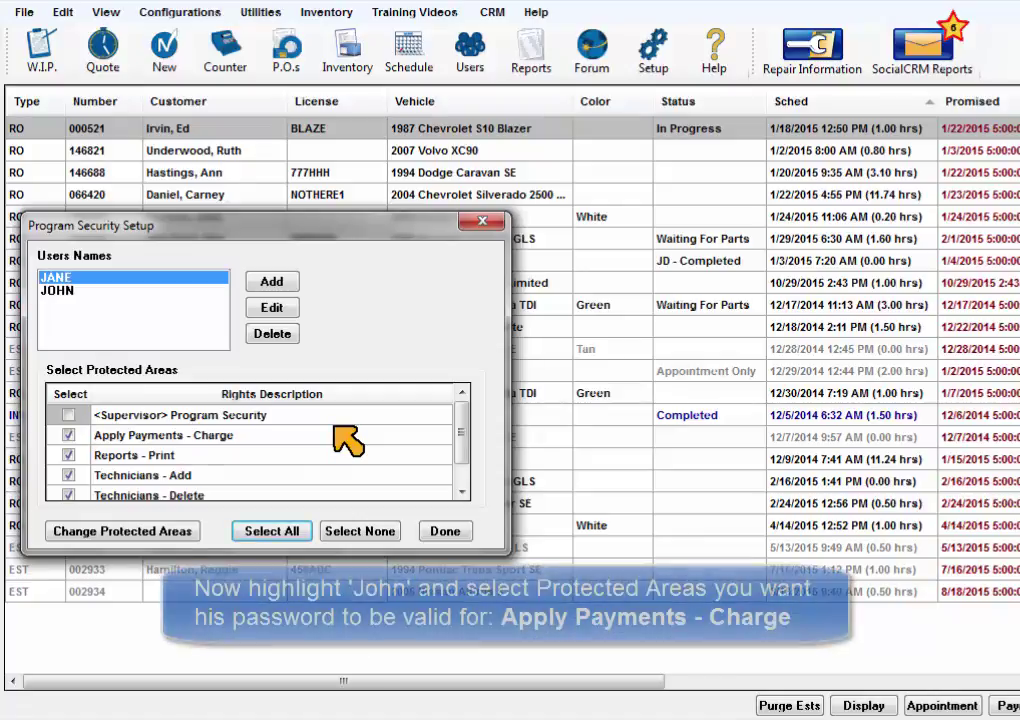
{"action": "left_click", "coordinate": [60, 290]}
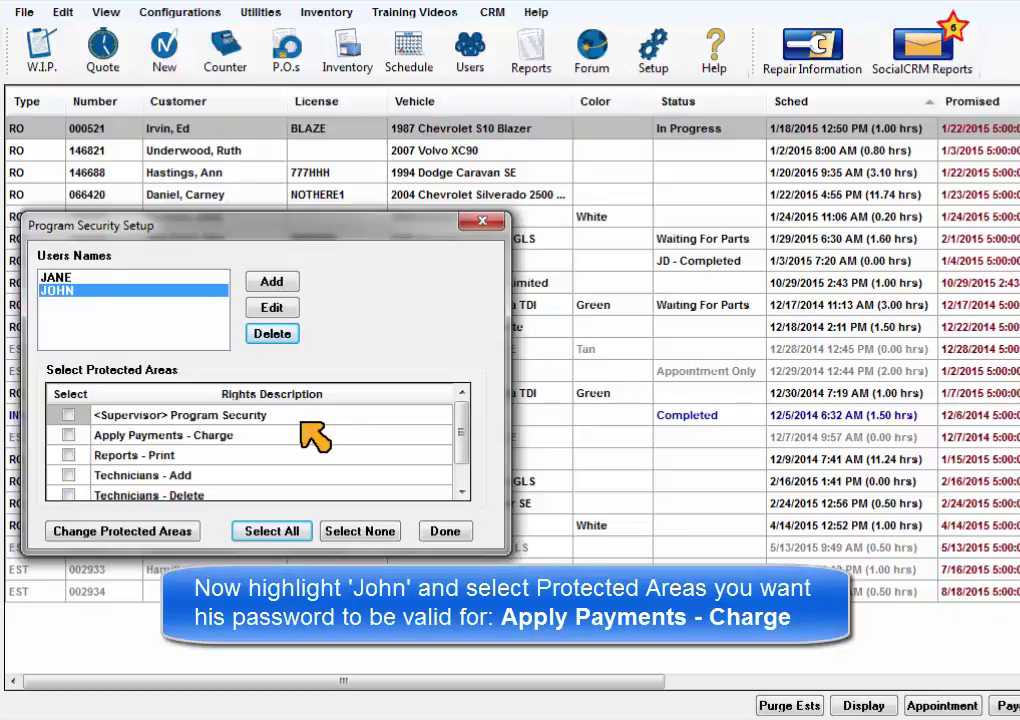
{"action": "left_click", "coordinate": [68, 436]}
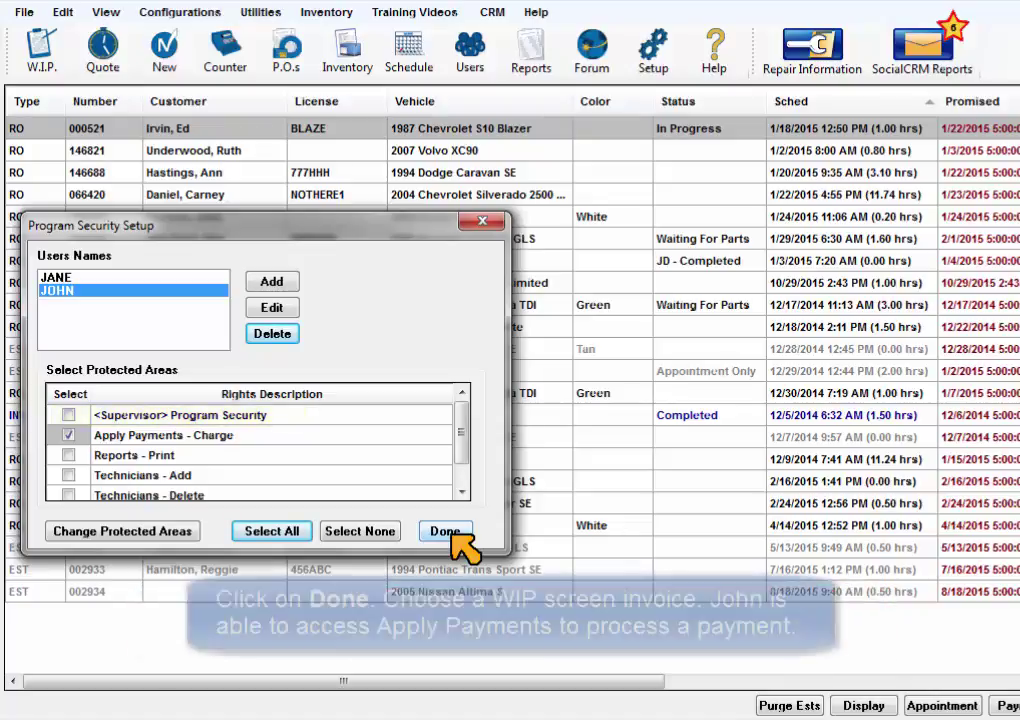
Step: Close security setup and start a payment on the 1987 Volvo 740 GLE invoice
{"action": "left_click", "coordinate": [446, 531]}
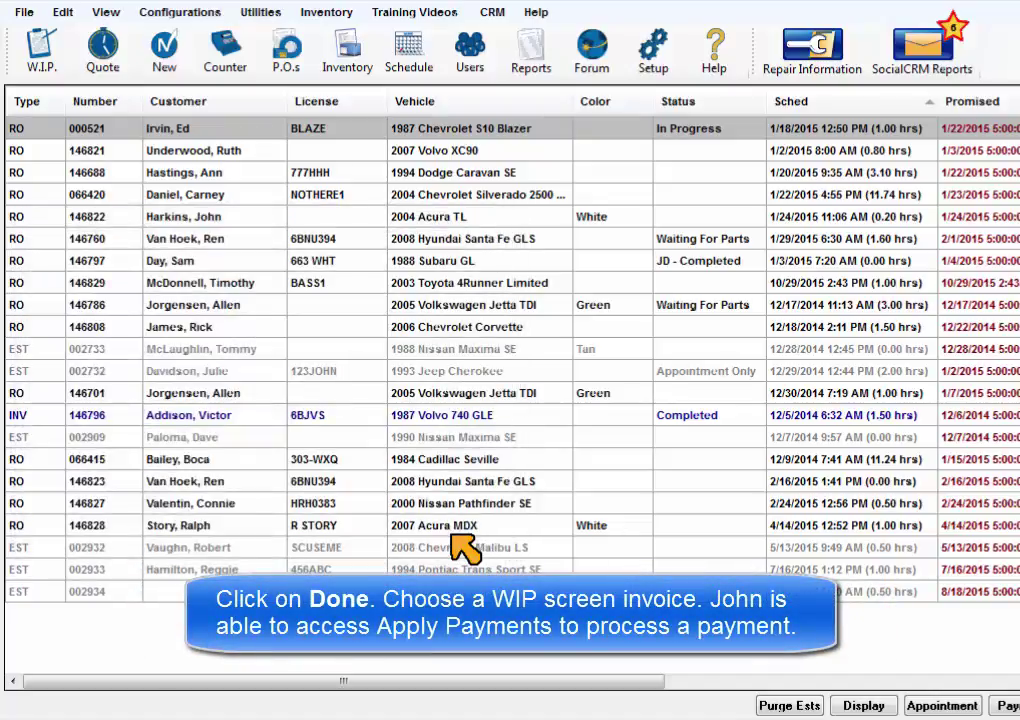
{"action": "left_click", "coordinate": [244, 419]}
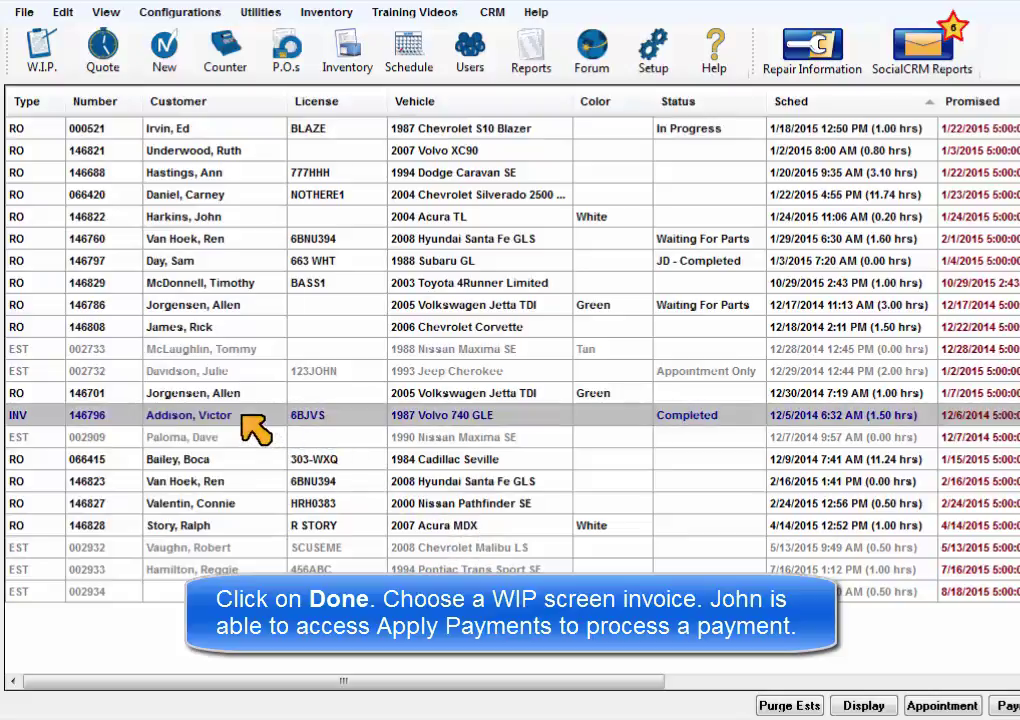
{"action": "double_click", "coordinate": [244, 419]}
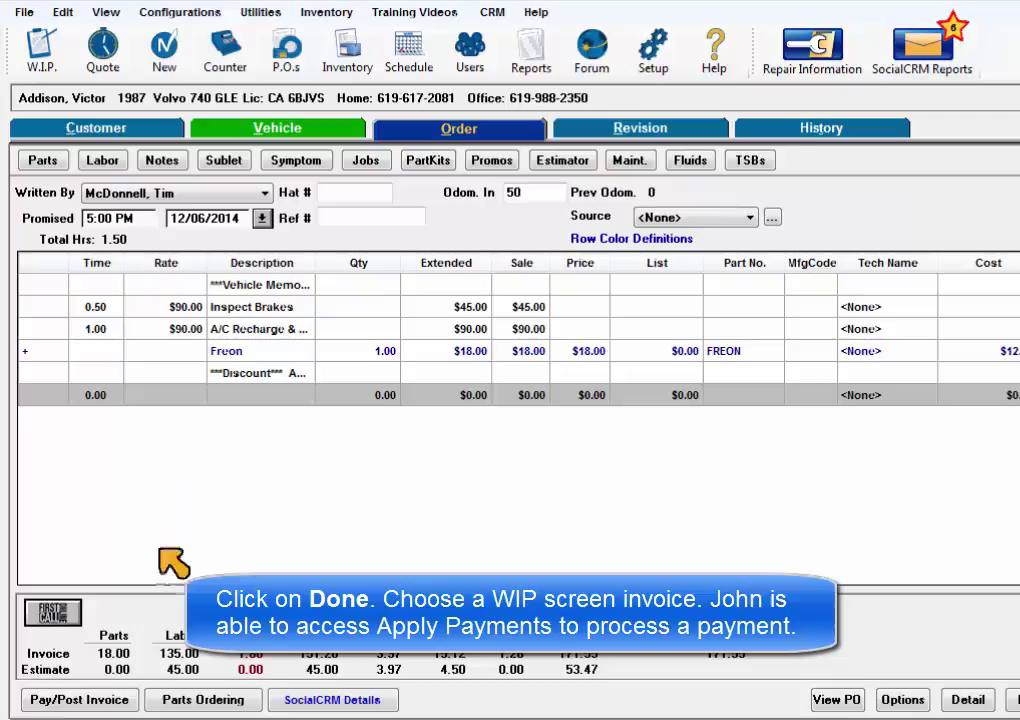
{"action": "left_click", "coordinate": [108, 701]}
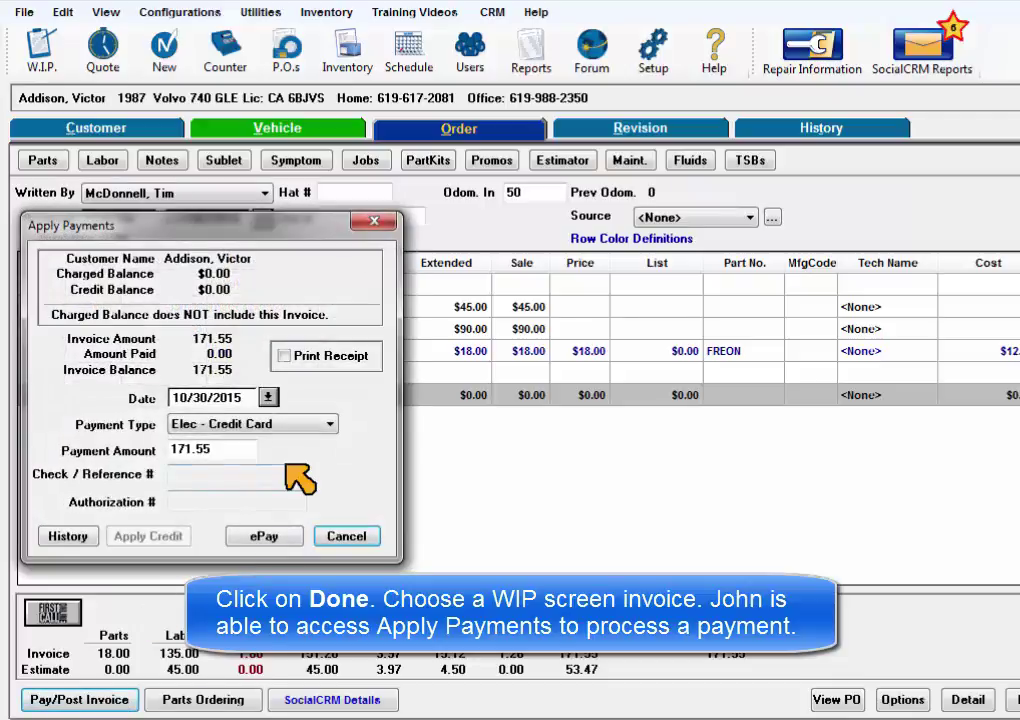
Step: Charge the 171.55 balance using the second user's password, and post the order anyway
{"action": "left_click", "coordinate": [282, 426]}
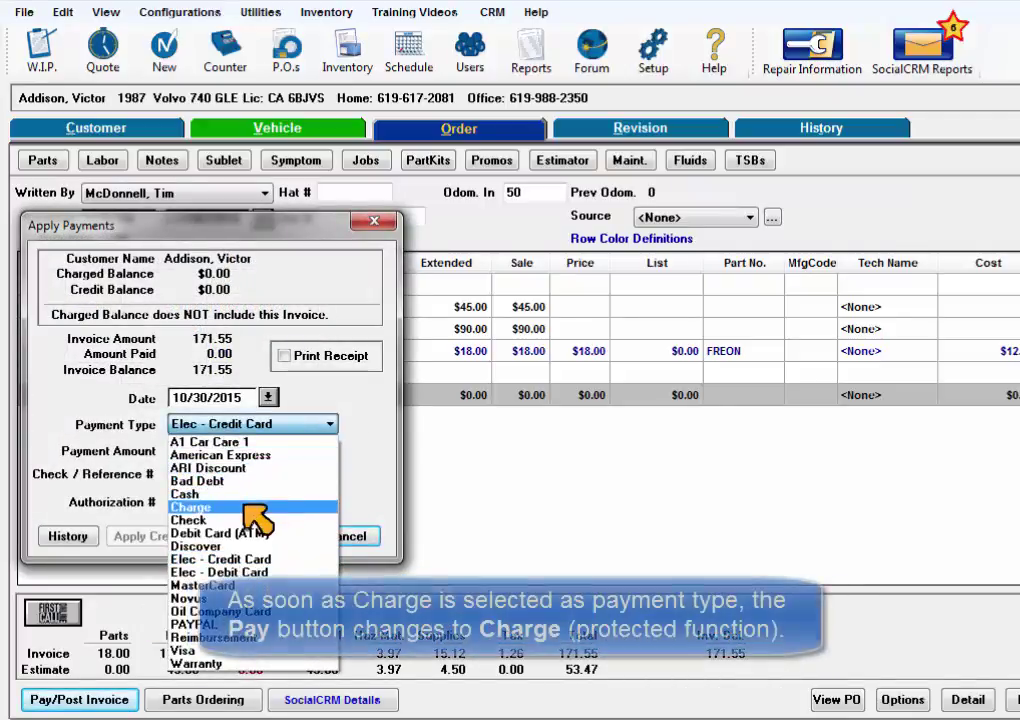
{"action": "left_click", "coordinate": [250, 505]}
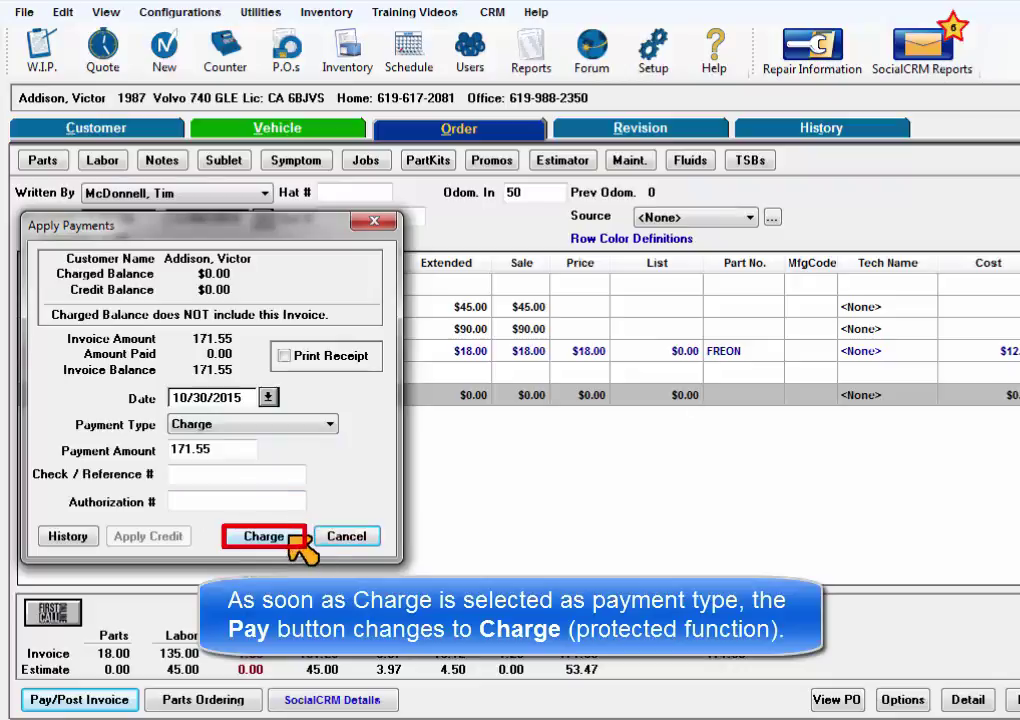
{"action": "left_click", "coordinate": [268, 538]}
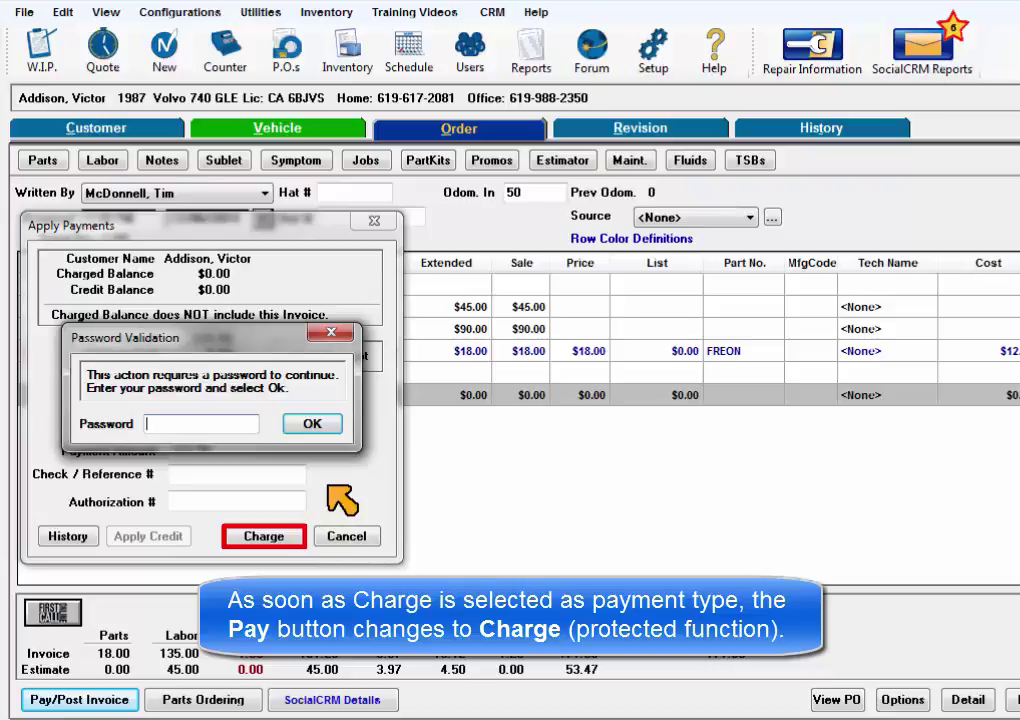
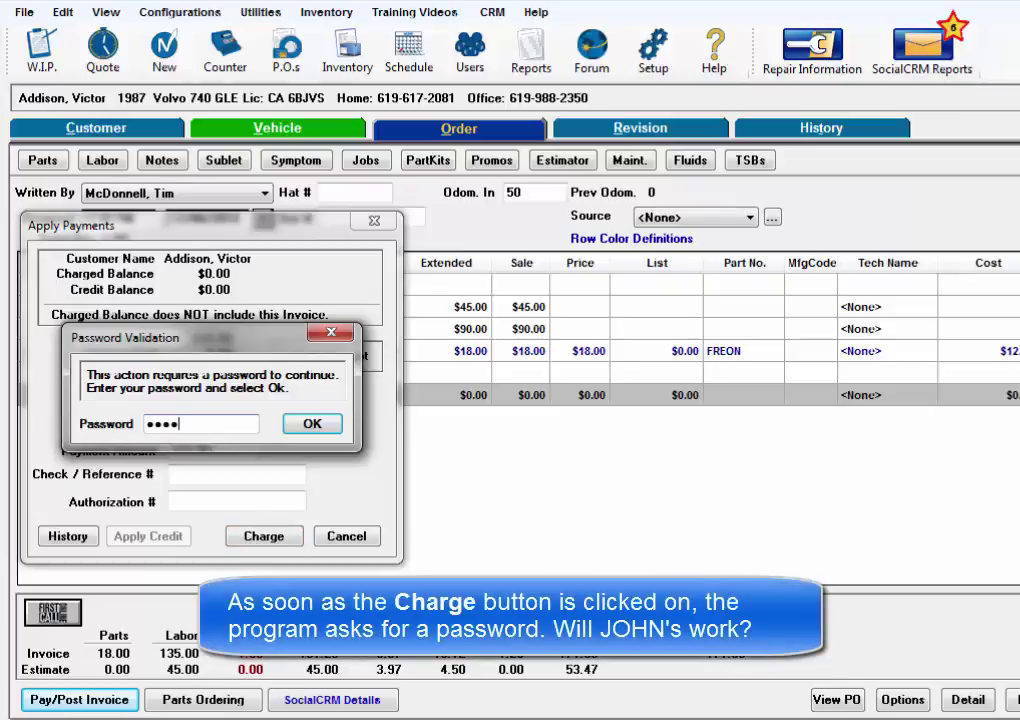
{"action": "left_click", "coordinate": [330, 428]}
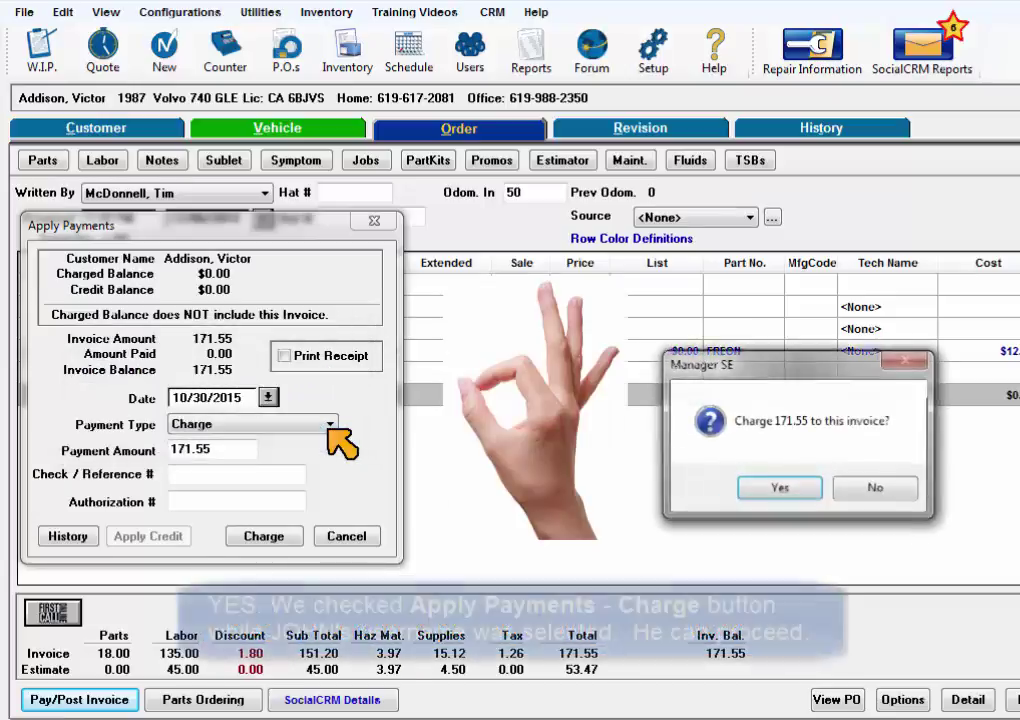
{"action": "left_click", "coordinate": [781, 488]}
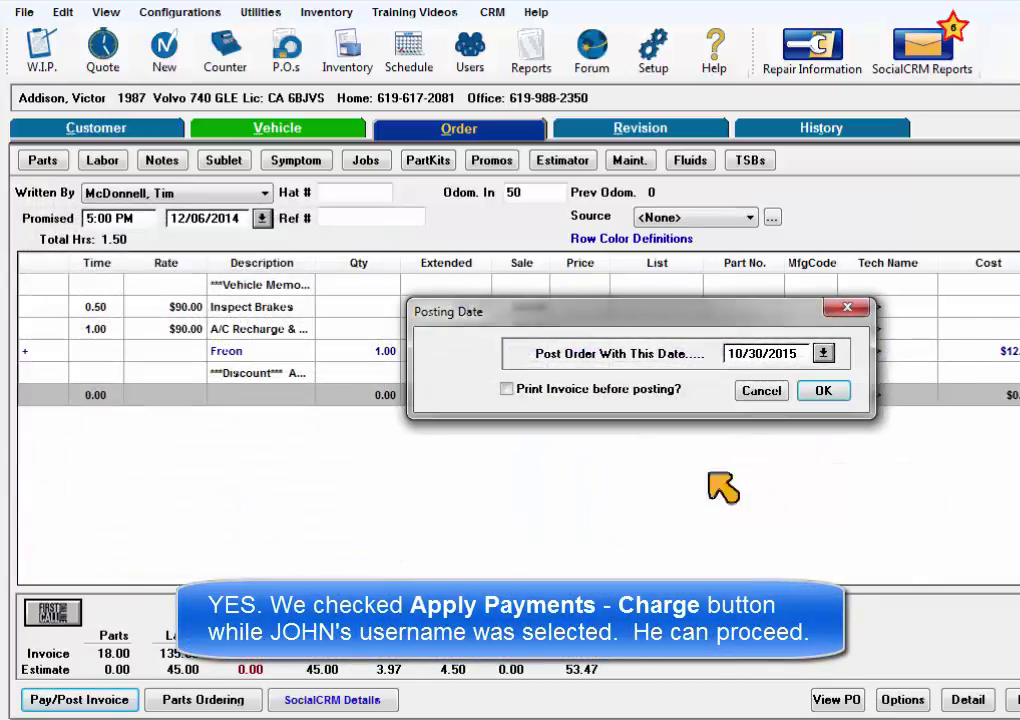
{"action": "left_click", "coordinate": [824, 394]}
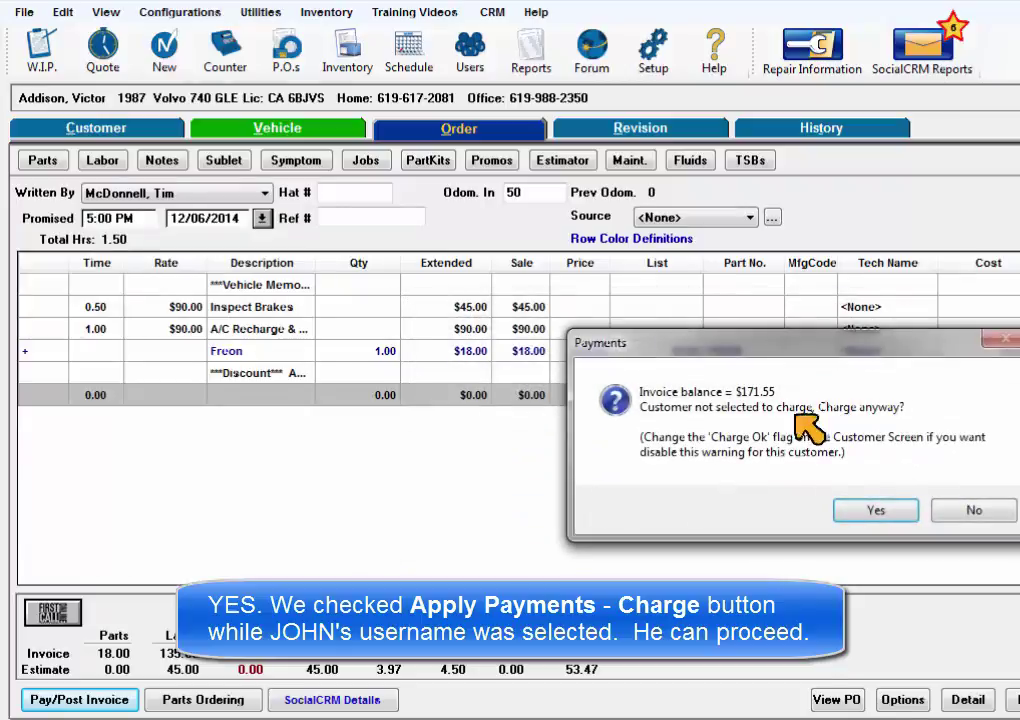
{"action": "left_click", "coordinate": [883, 510]}
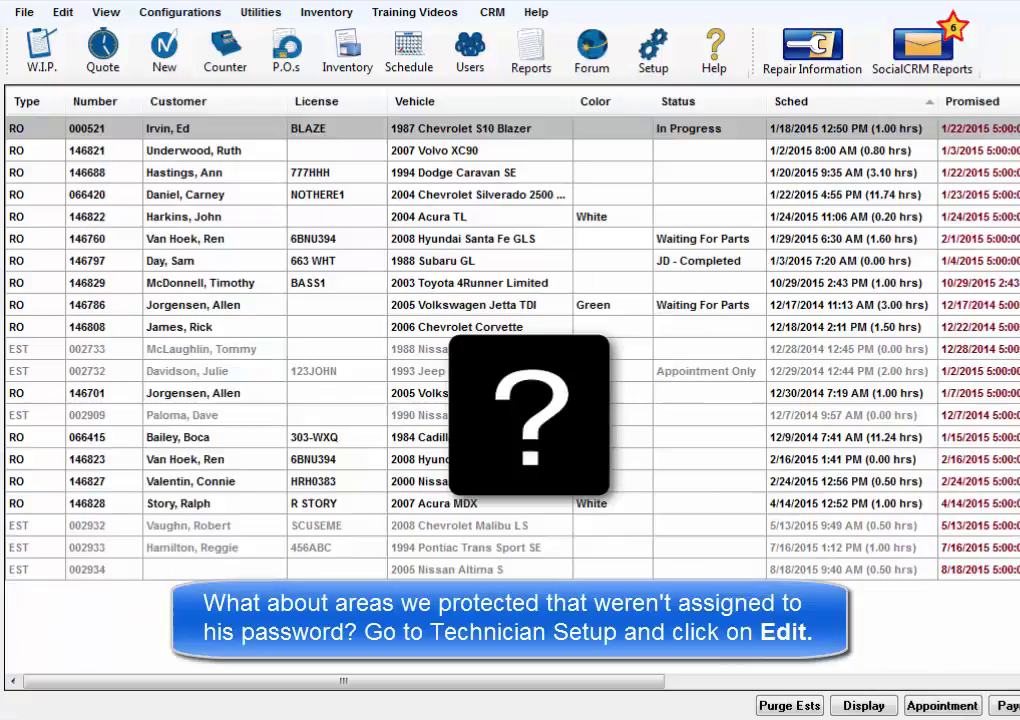
Step: In Technicians Setup, try editing the first technician with the second user's password; it's denied
{"action": "left_click", "coordinate": [182, 14]}
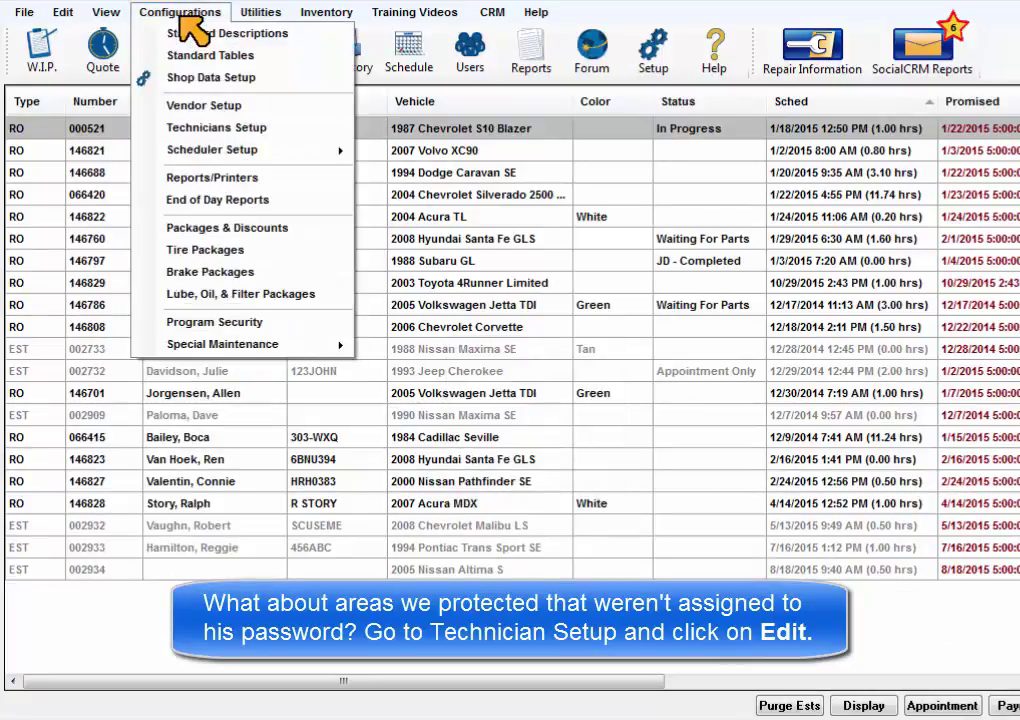
{"action": "left_click", "coordinate": [214, 128]}
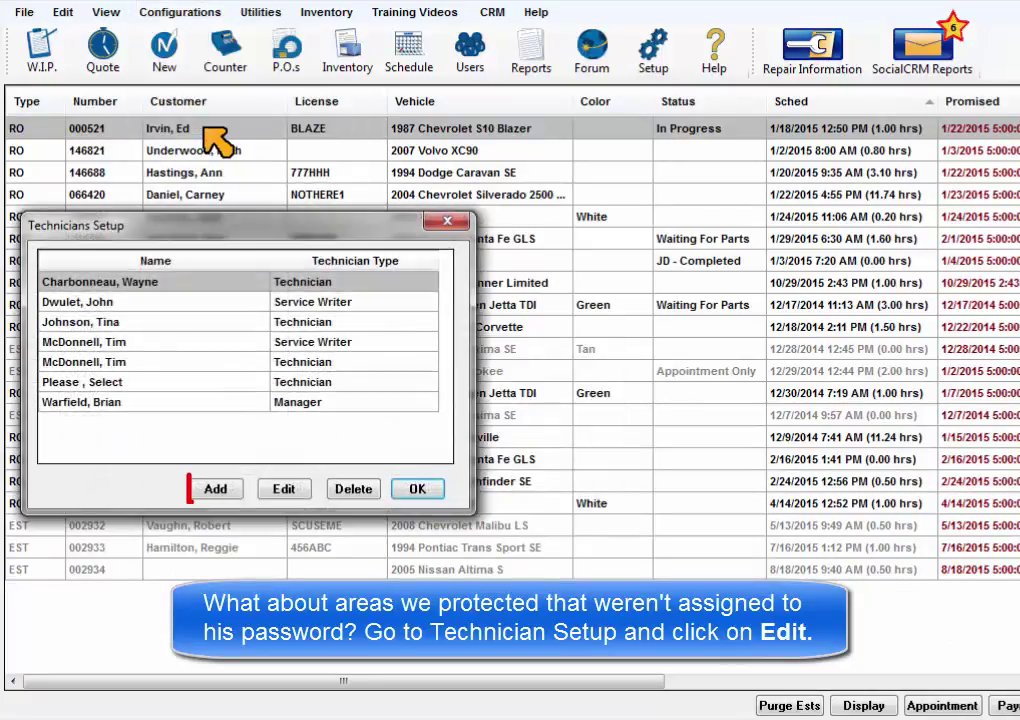
{"action": "left_click", "coordinate": [284, 489]}
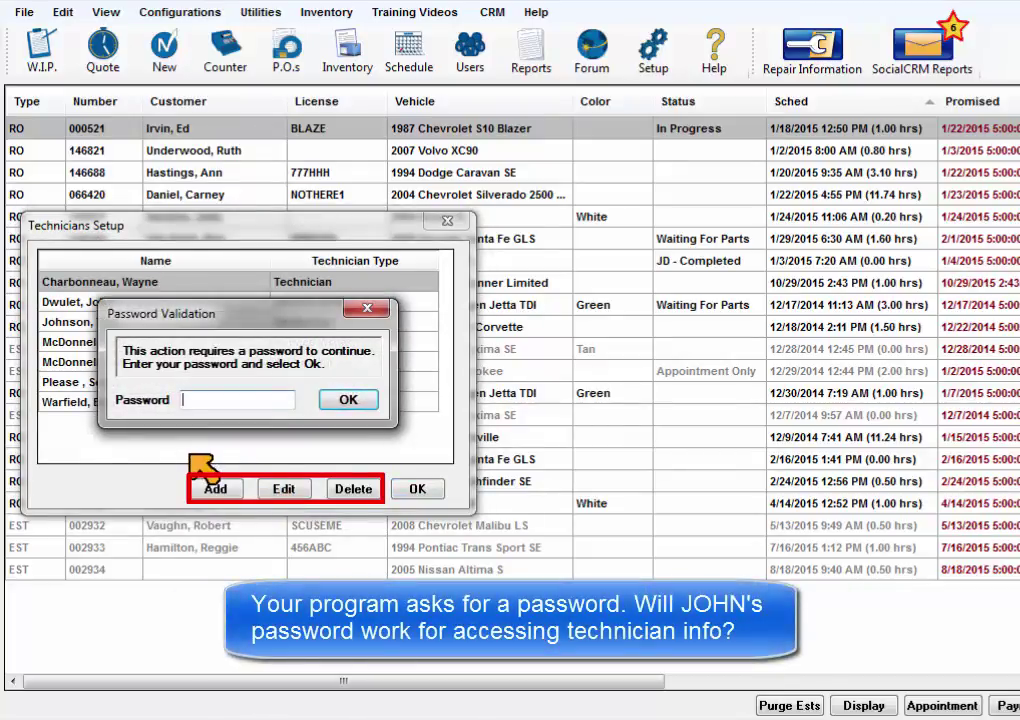
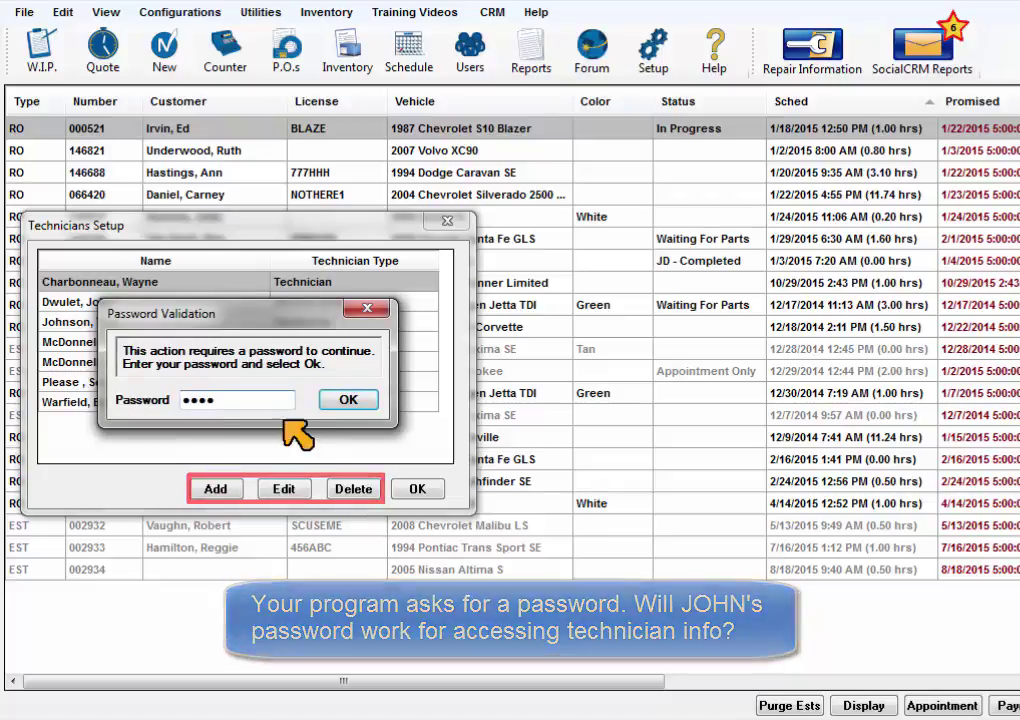
{"action": "left_click", "coordinate": [350, 400]}
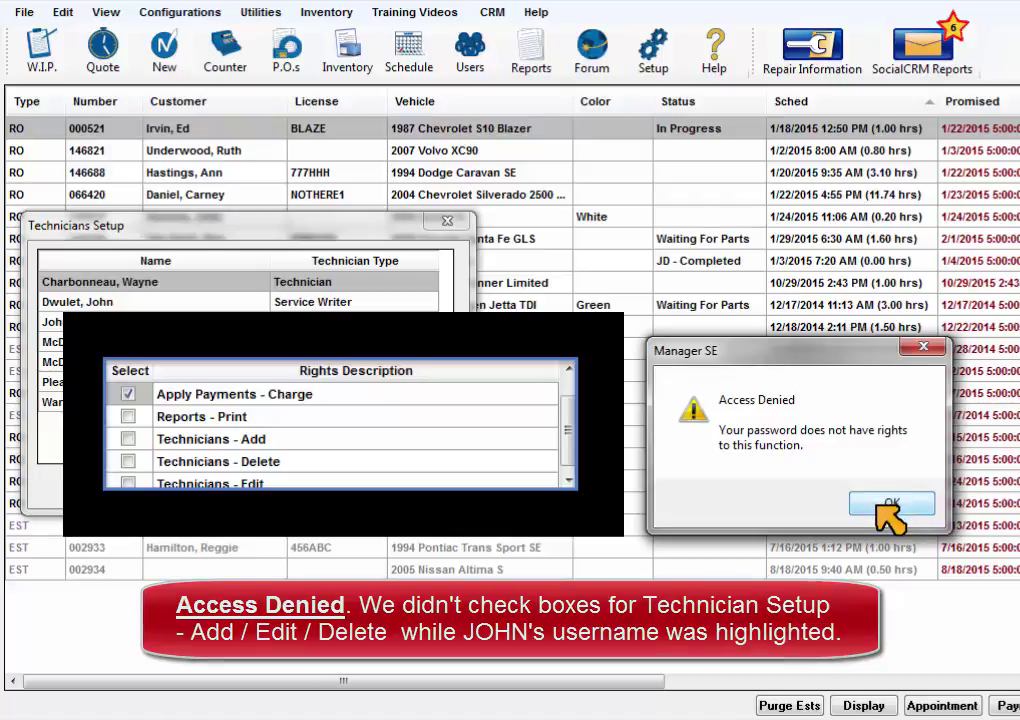
{"action": "left_click", "coordinate": [889, 510]}
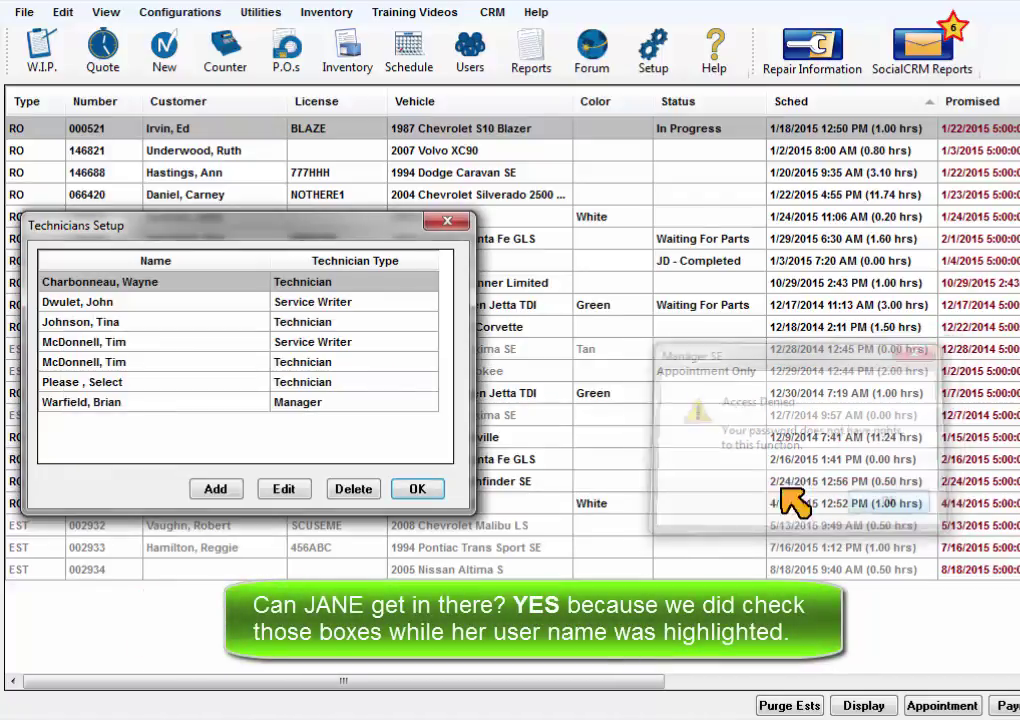
Step: Retry with the first user's password to open the technician's Employees record
{"action": "left_click", "coordinate": [285, 488]}
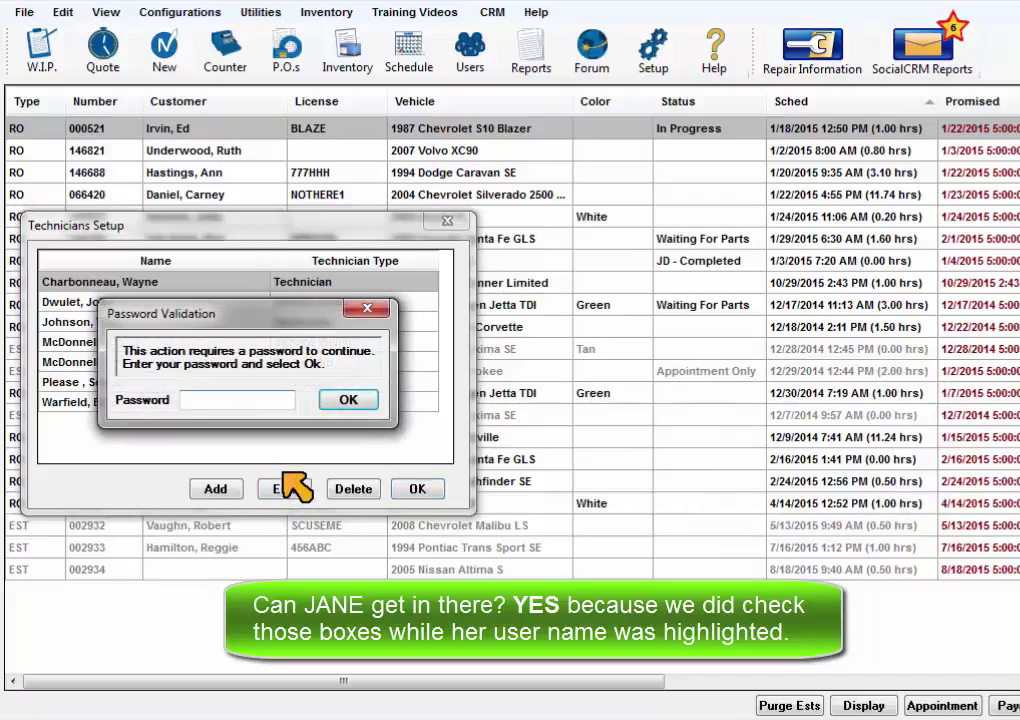
{"action": "key", "text": "Return"}
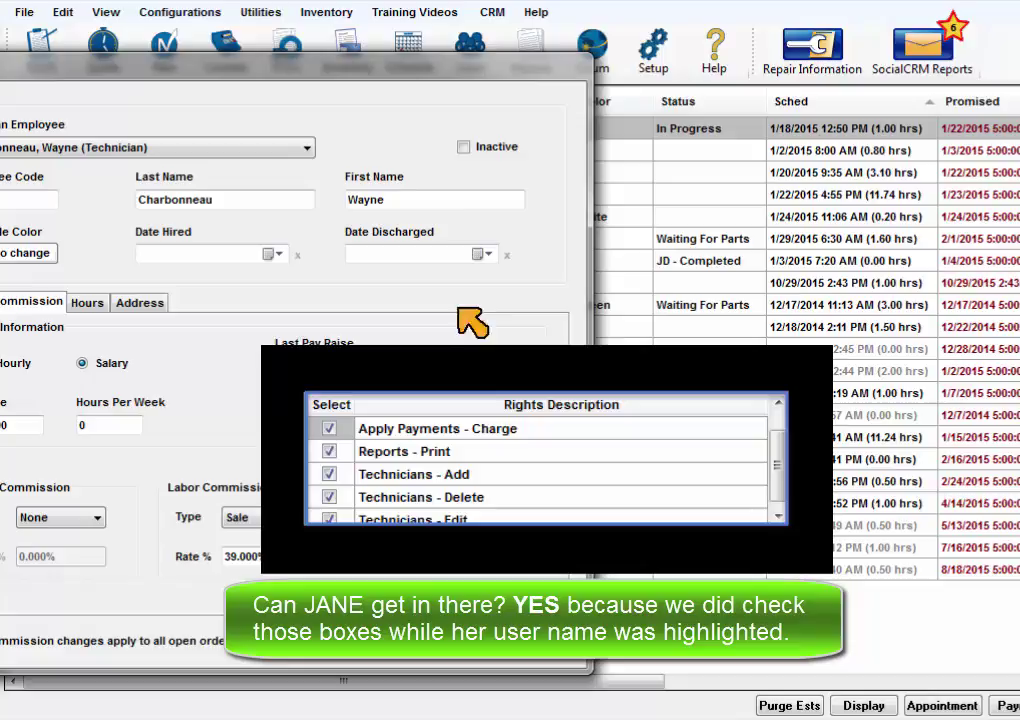
{"action": "left_click_drag", "start_coordinate": [415, 70], "coordinate": [538, 72]}
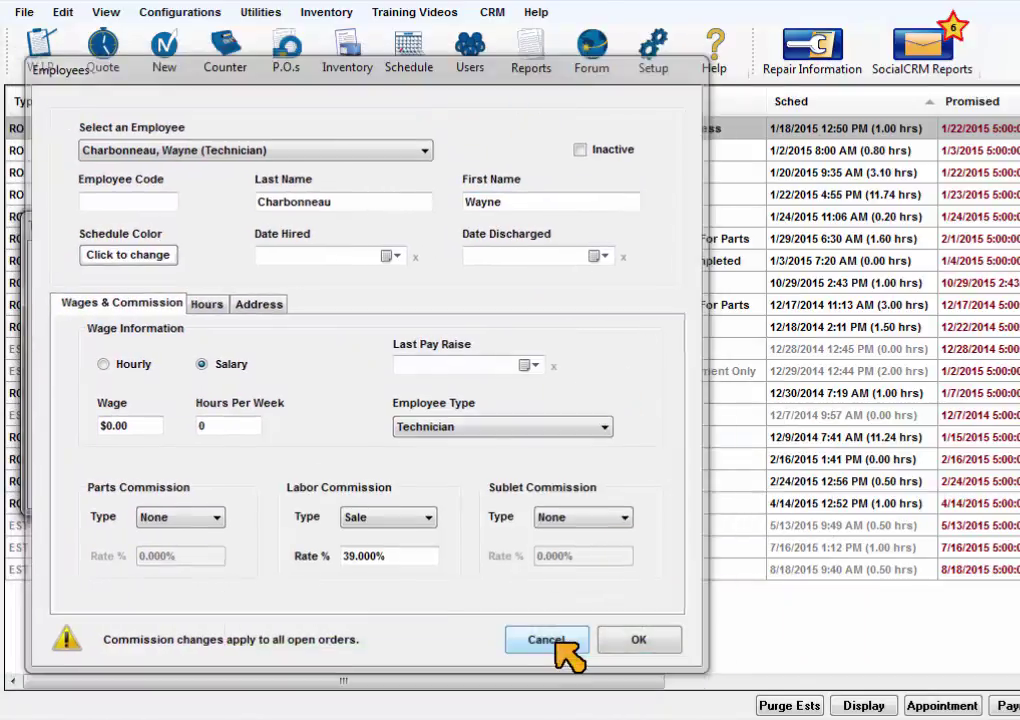
Step: Cancel the Employees record, close Technicians Setup, and get Access Denied entering Program Security with a user password
{"action": "left_click", "coordinate": [562, 641]}
{"action": "left_click", "coordinate": [420, 490]}
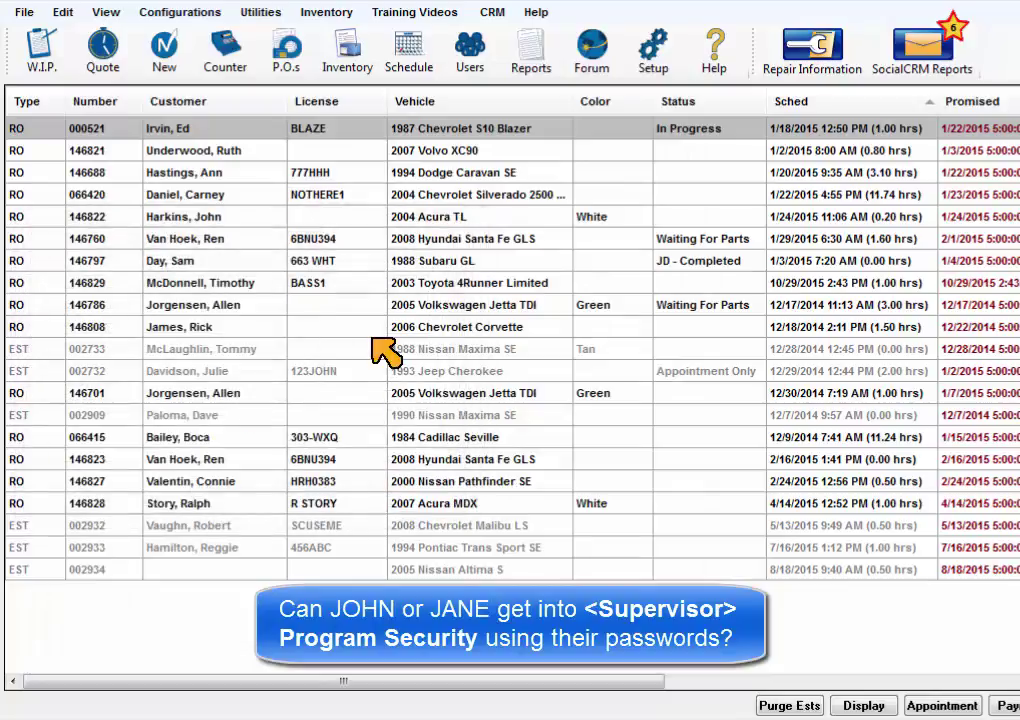
{"action": "left_click", "coordinate": [178, 12]}
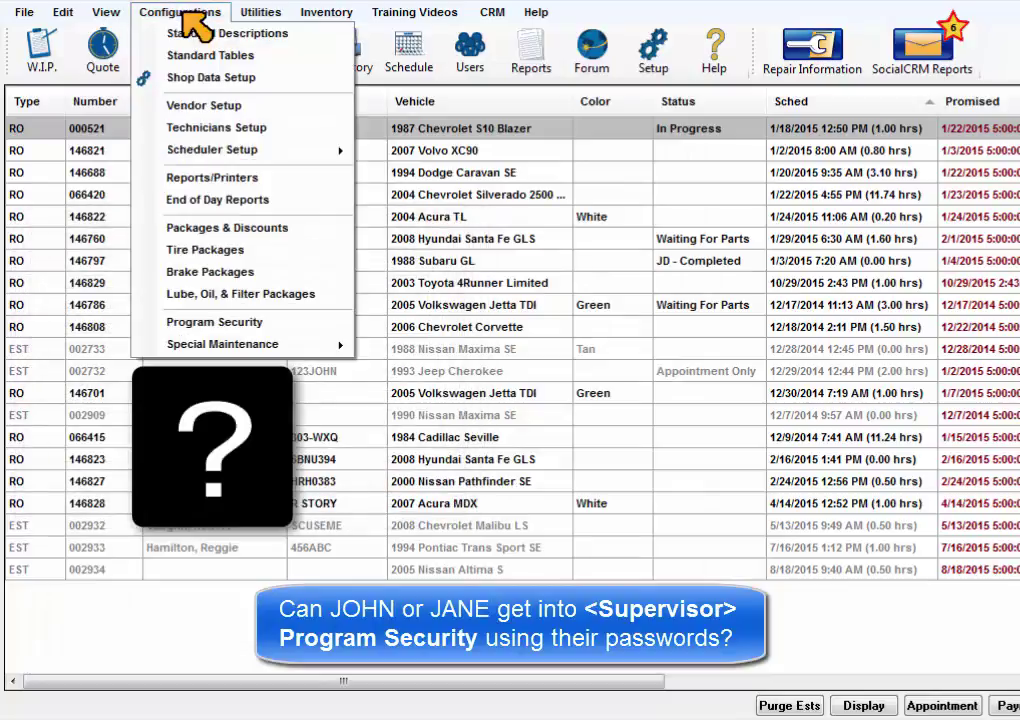
{"action": "left_click", "coordinate": [255, 322]}
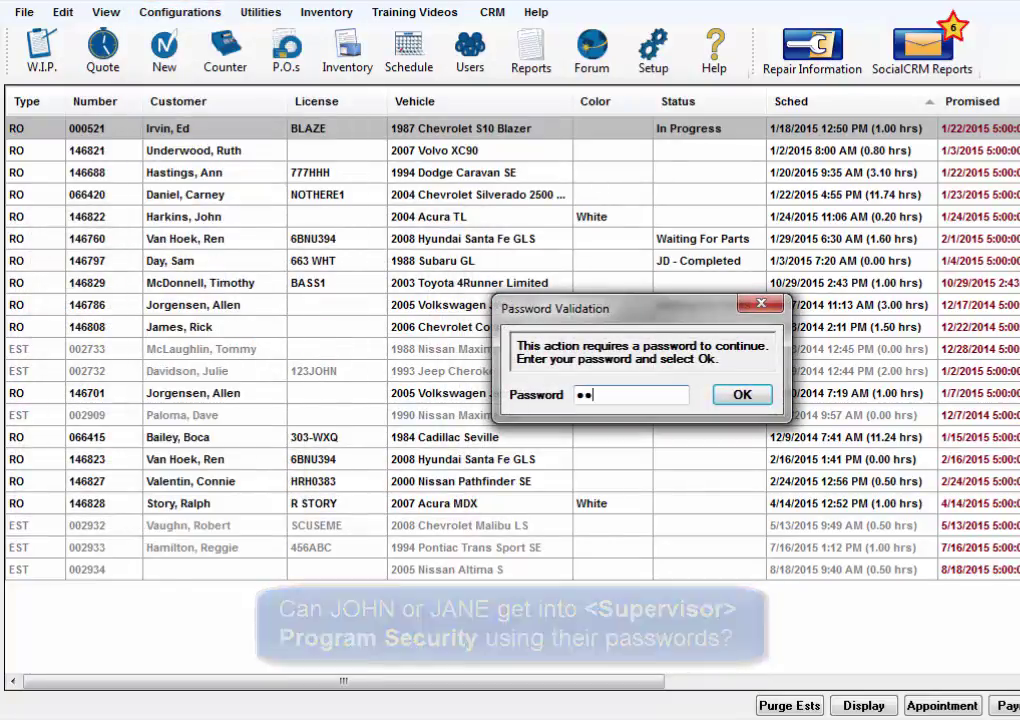
{"action": "left_click", "coordinate": [740, 394]}
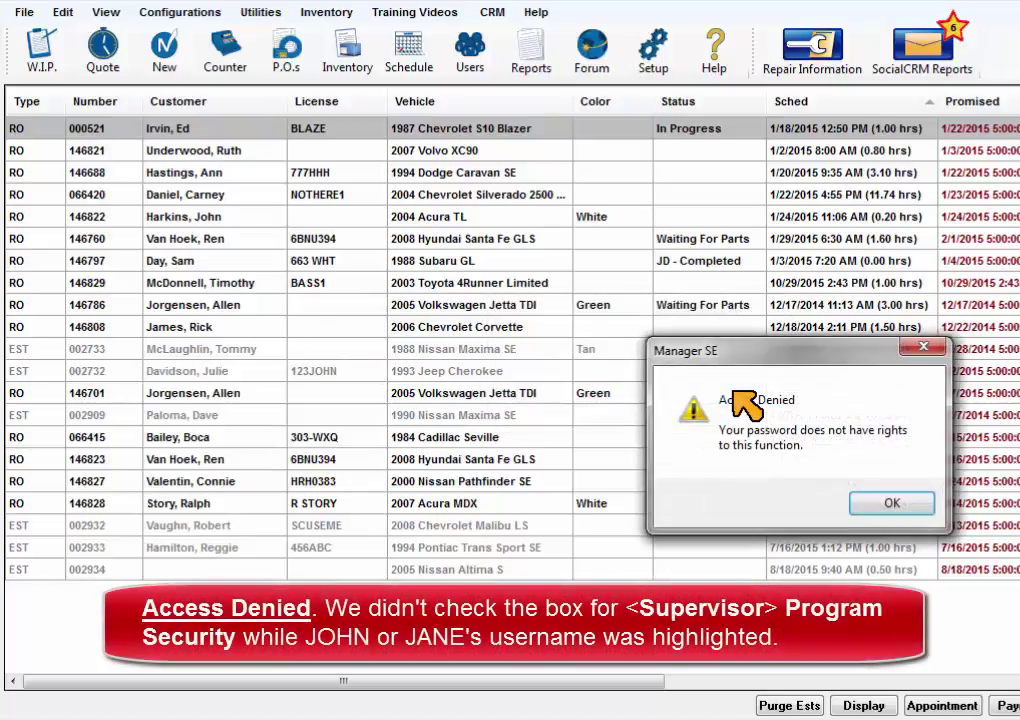